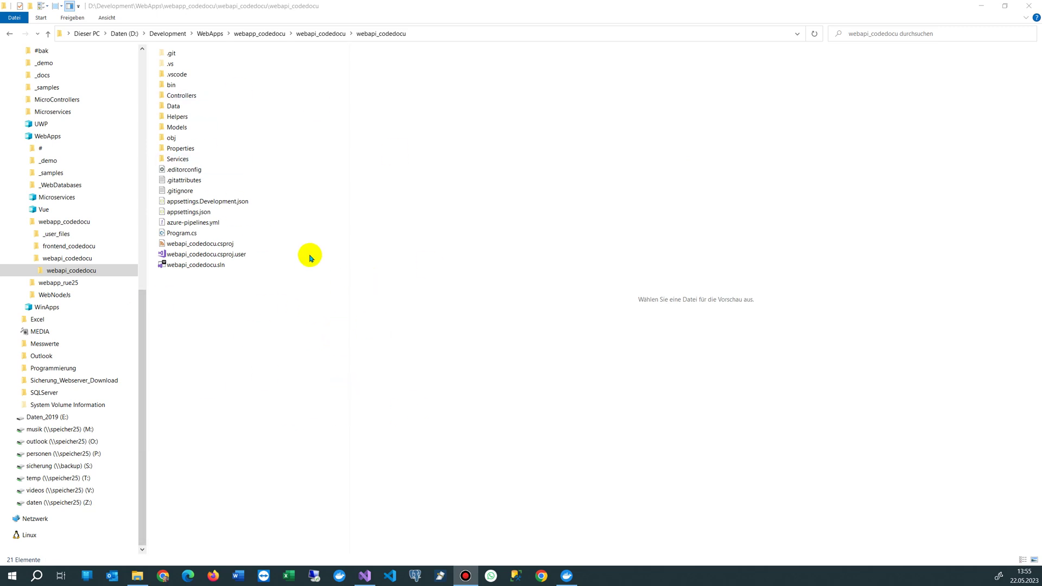
# Open webapi_codedocu.sln in Visual Studio using the right-click Öffnen command.
pyautogui.click(213, 268)
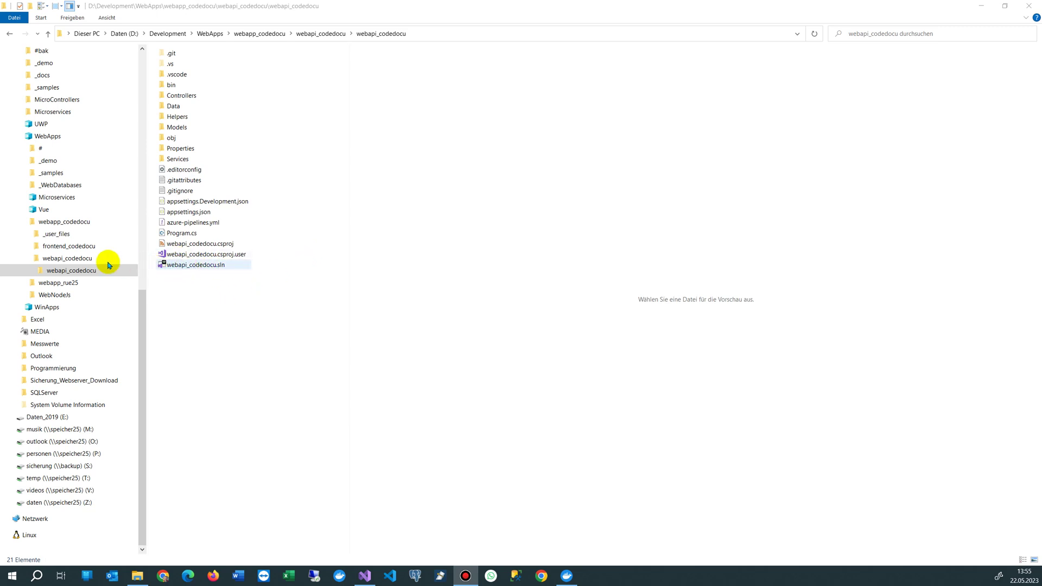
pyautogui.click(66, 270)
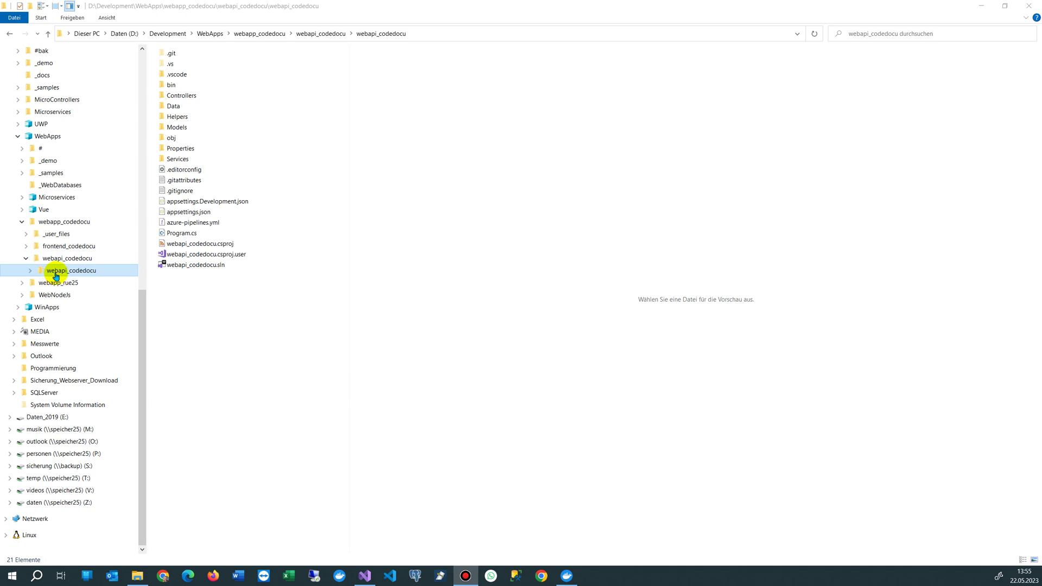
pyautogui.click(185, 267)
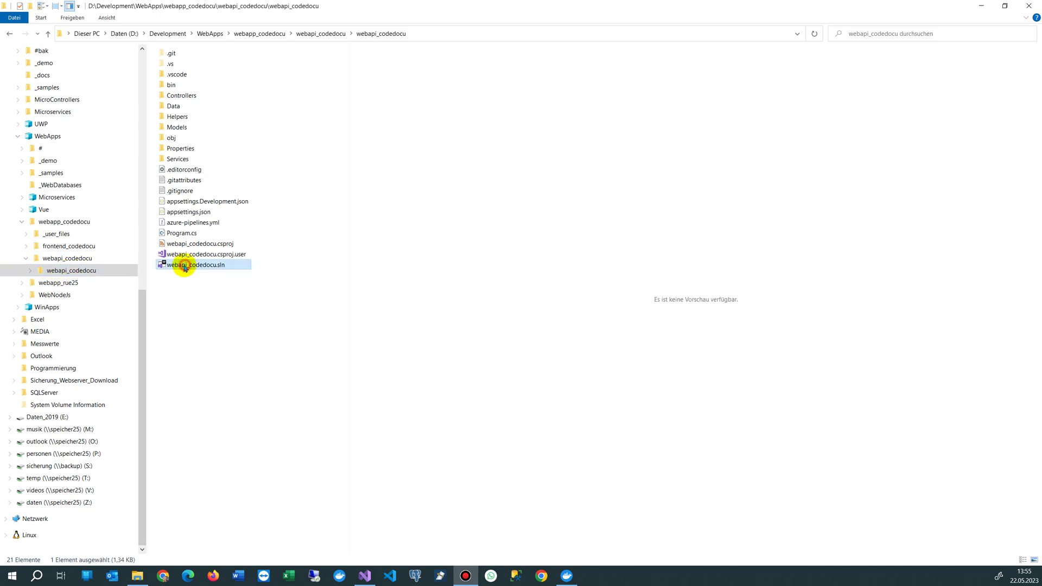
pyautogui.rightClick(222, 267)
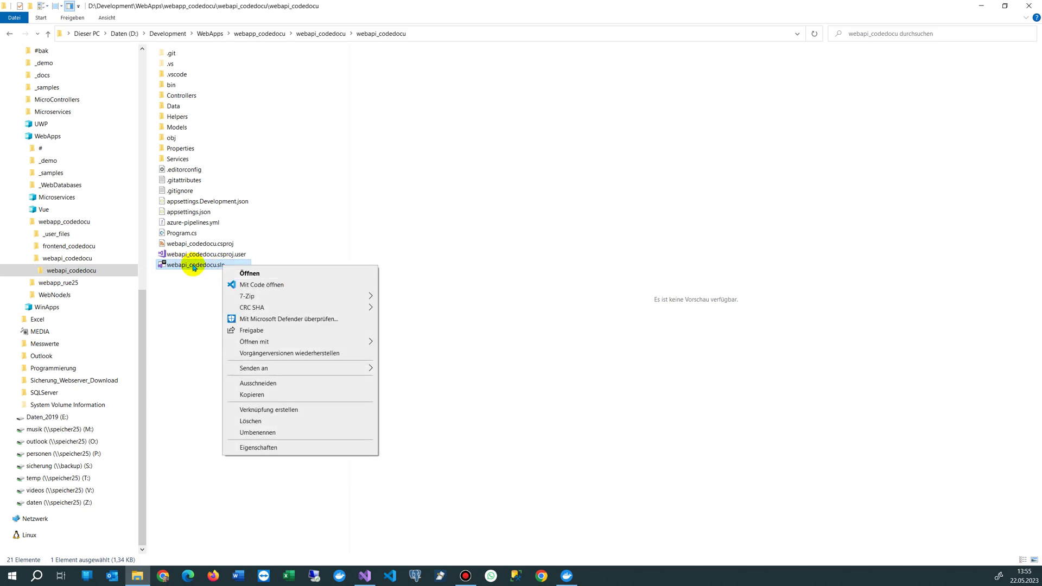
pyautogui.click(249, 274)
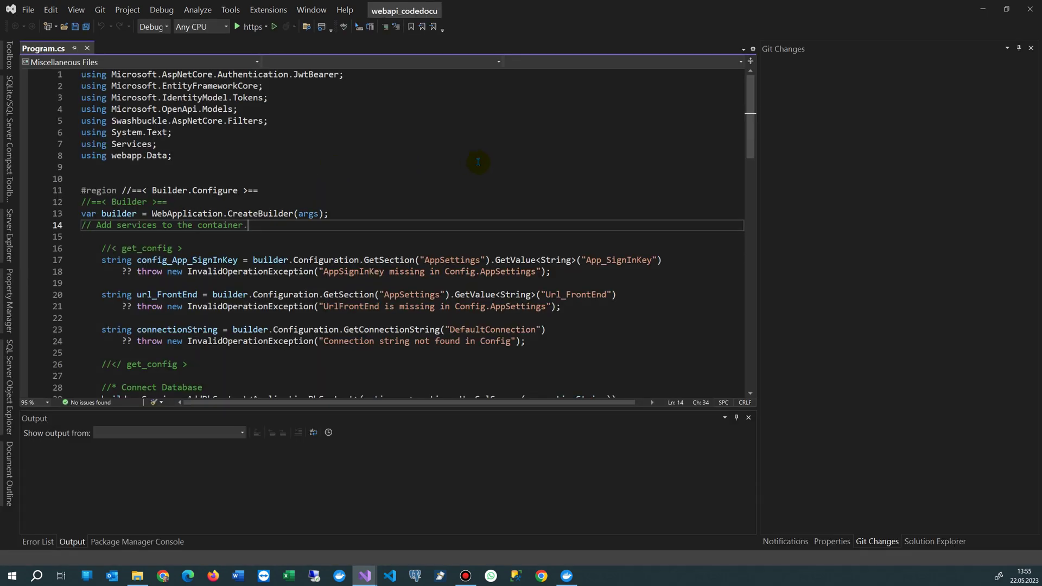
# Start debugging the API with the https launch profile.
pyautogui.click(266, 27)
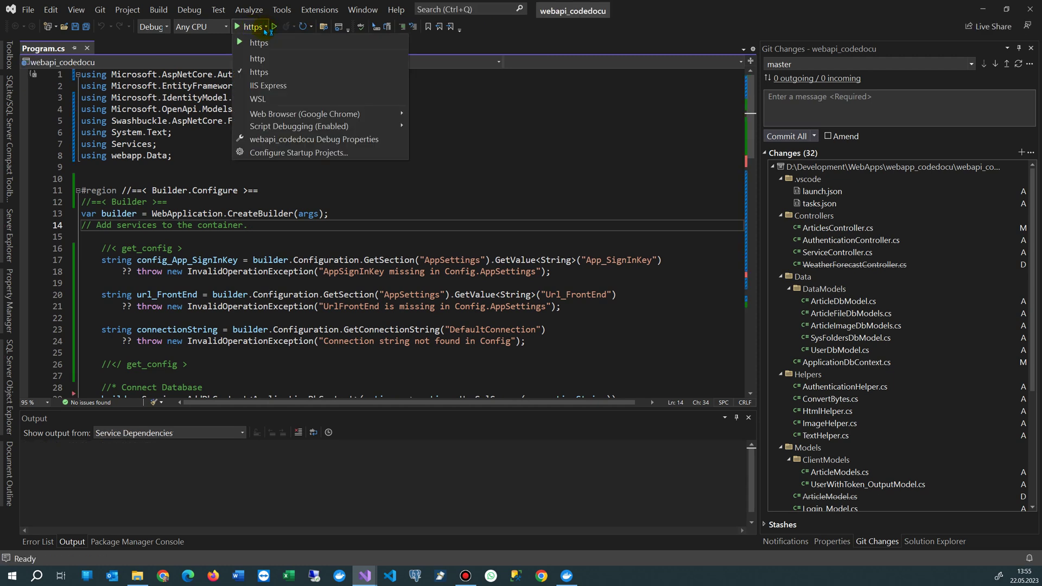
pyautogui.click(269, 74)
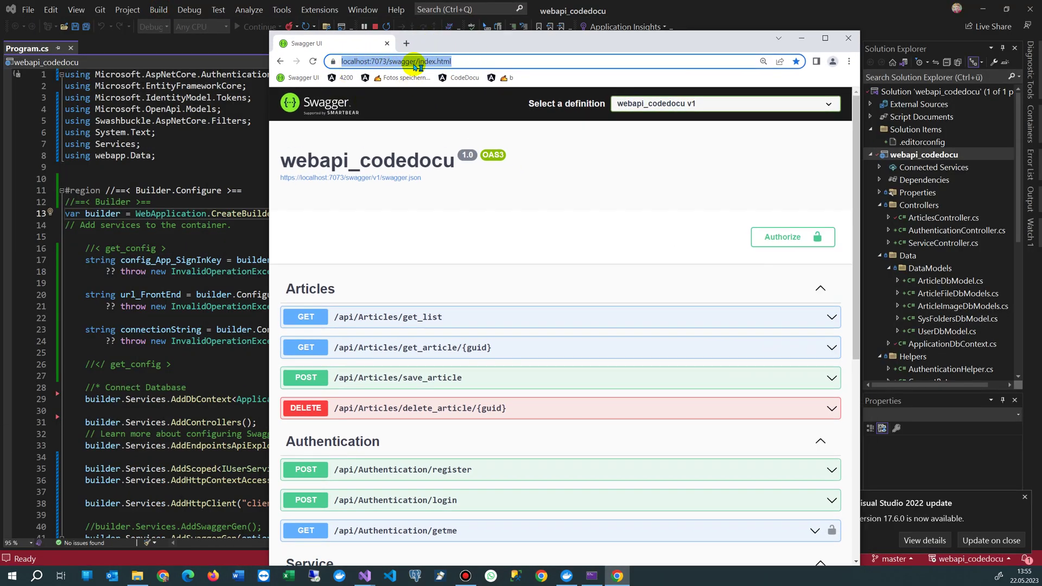
# Select the swagger/index.html address, close Chrome to stop the API, and return to File Explorer.
pyautogui.click(379, 60)
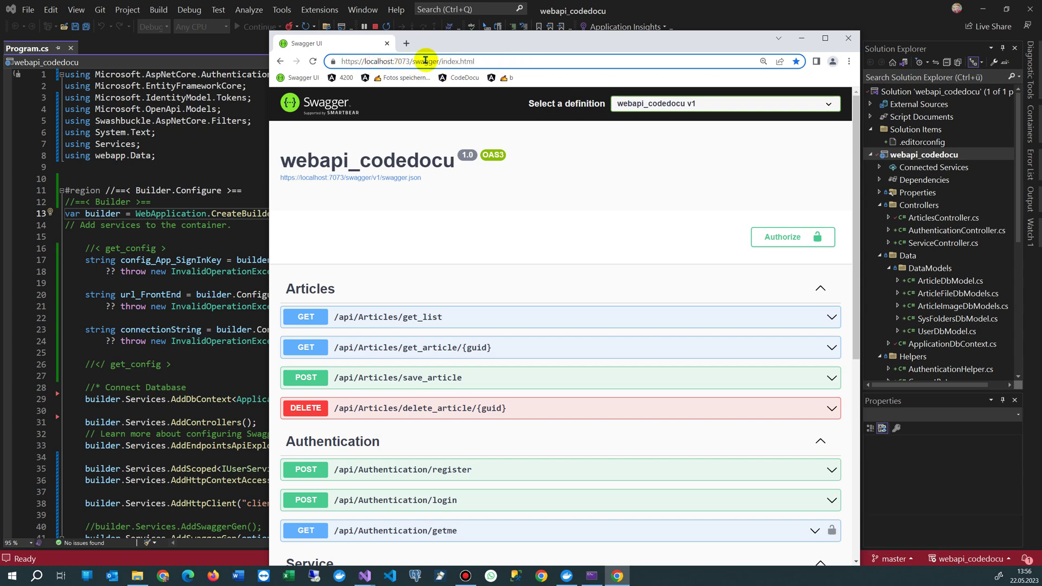
pyautogui.moveTo(412, 61); pyautogui.dragTo(484, 61)
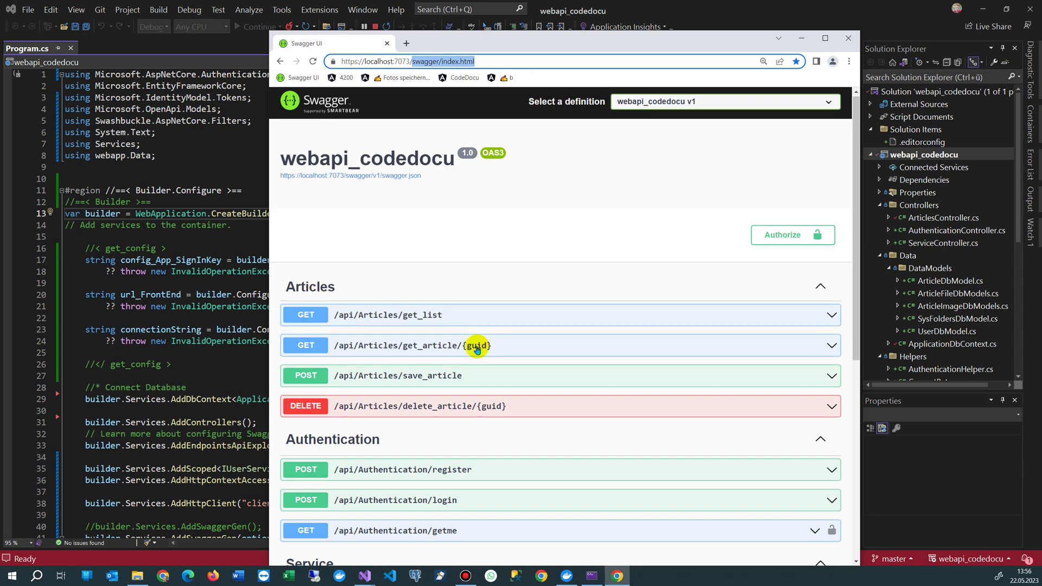
pyautogui.scroll(-5, 479, 345)
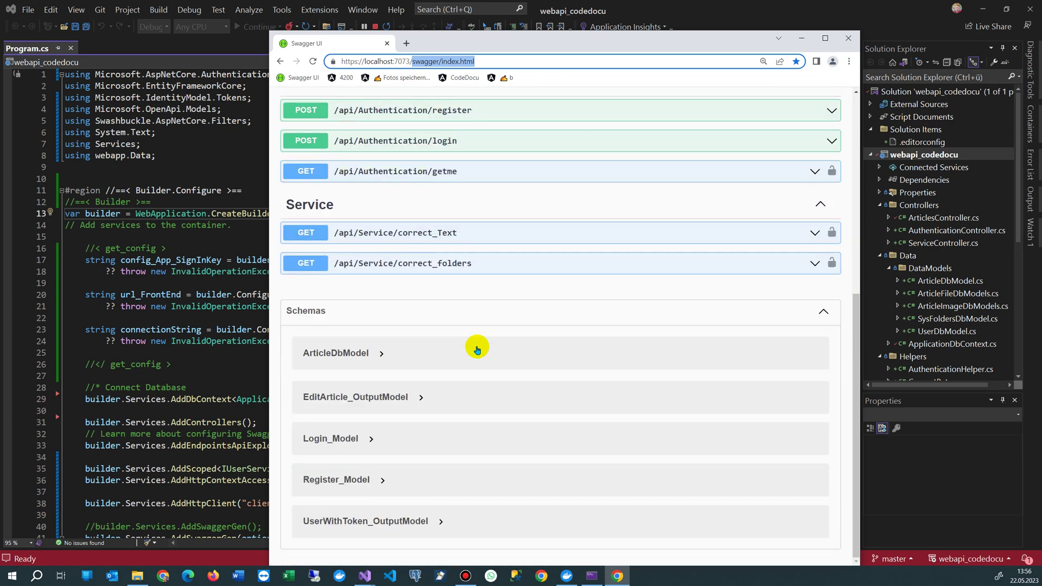
pyautogui.click(848, 38)
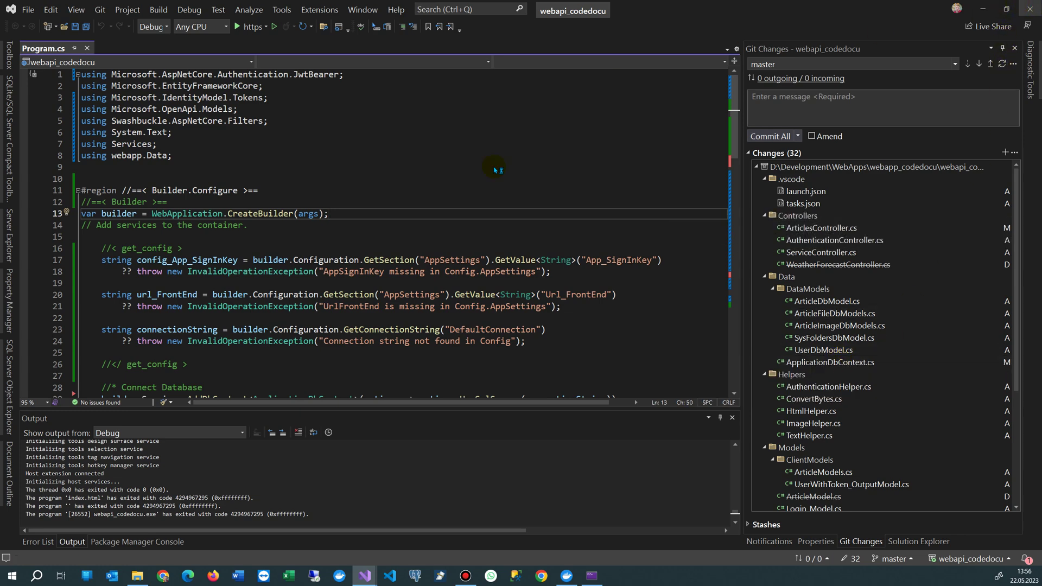
pyautogui.hotkey('alt', 'Tab')
pyautogui.rightClick(323, 331)
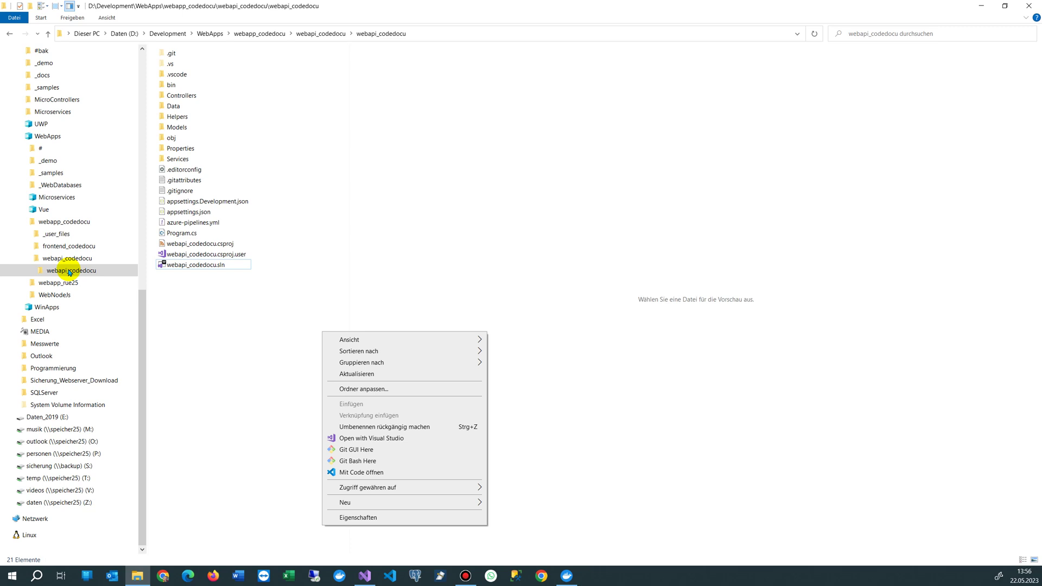
# Open the webapi_codedocu folder in VS Code with 'Mit Code öffnen'.
pyautogui.rightClick(173, 301)
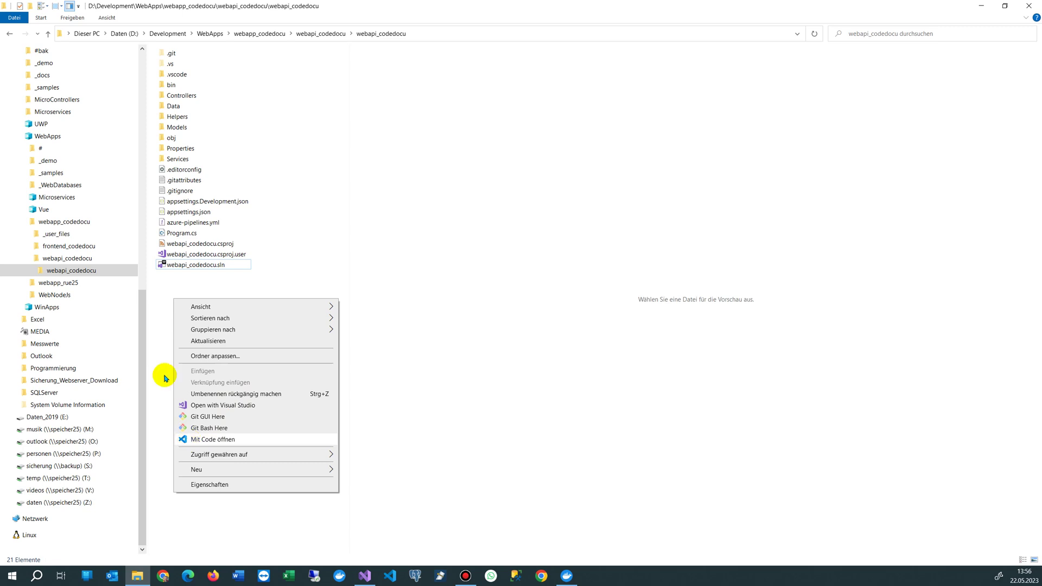
pyautogui.click(78, 270)
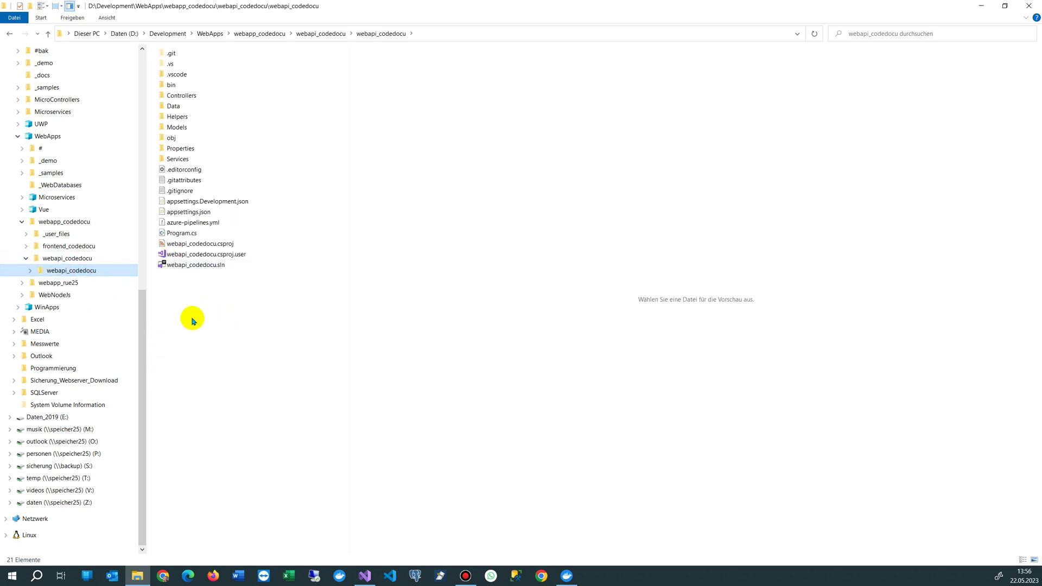
pyautogui.rightClick(171, 292)
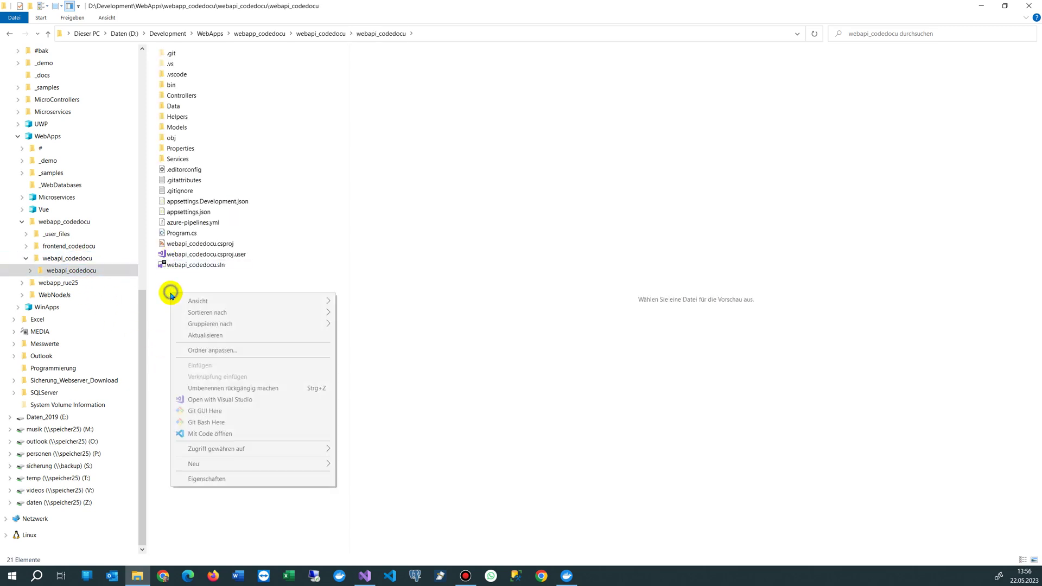
pyautogui.click(204, 433)
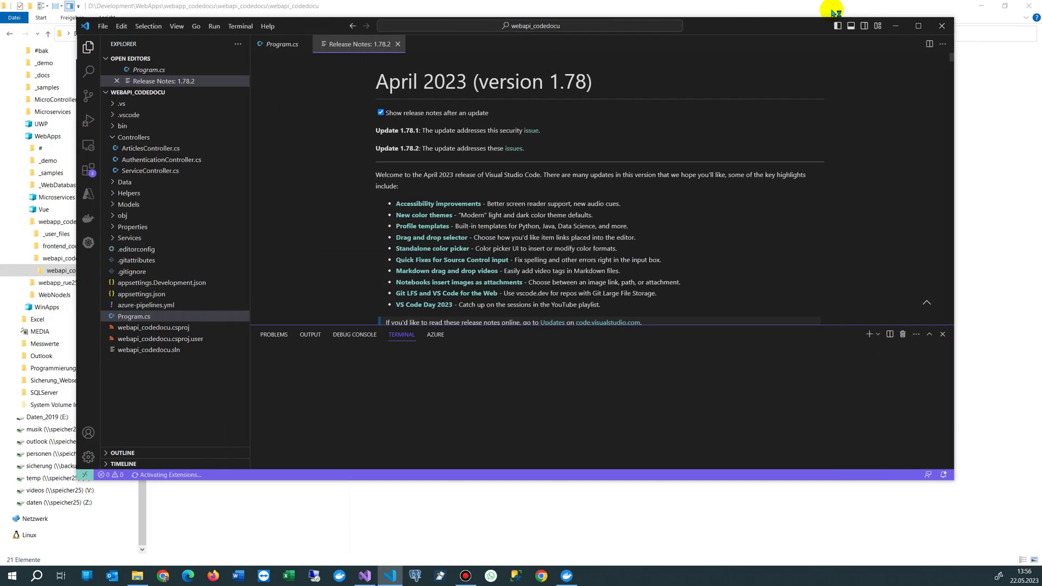
# Maximize the VS Code window and close the old terminal panel.
pyautogui.click(919, 25)
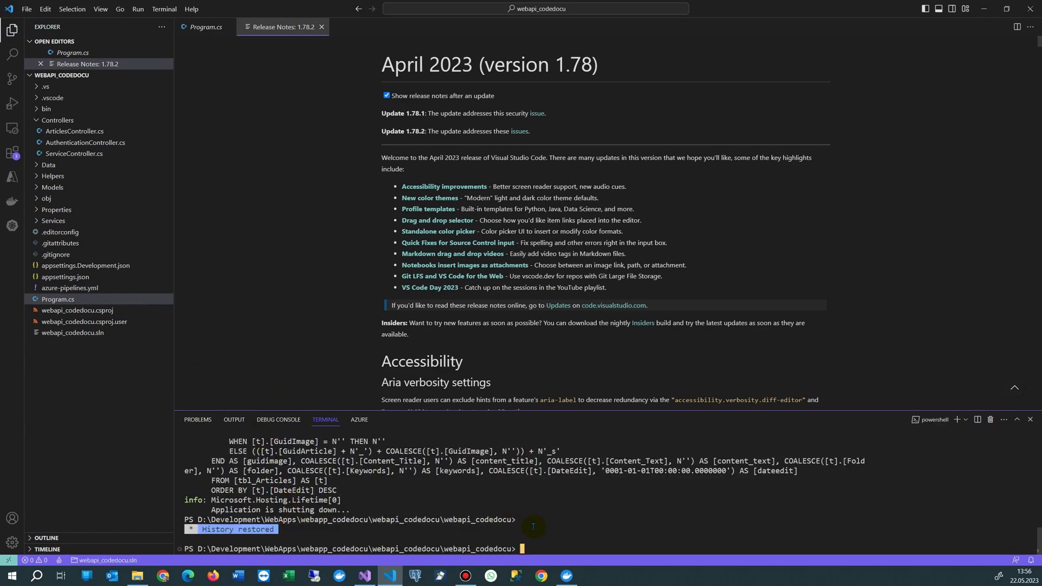
pyautogui.write('dotnet run')
pyautogui.press('Return')
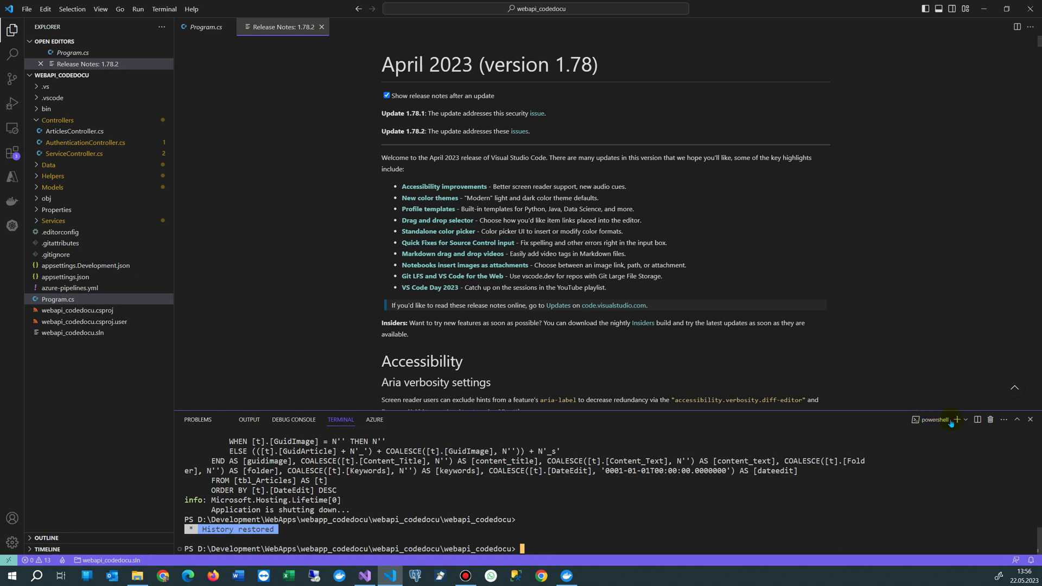
pyautogui.click(990, 419)
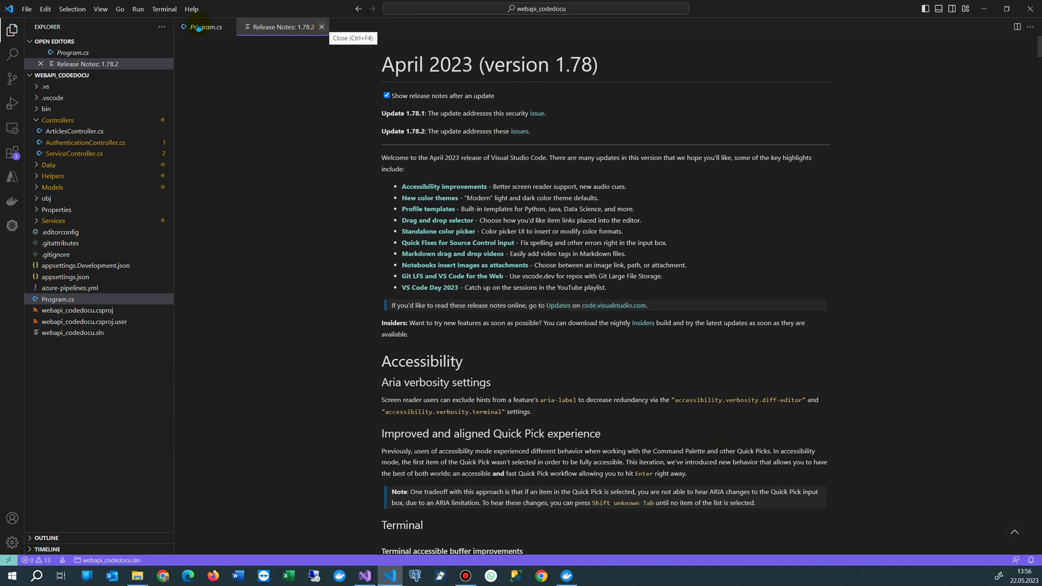
pyautogui.click(163, 9)
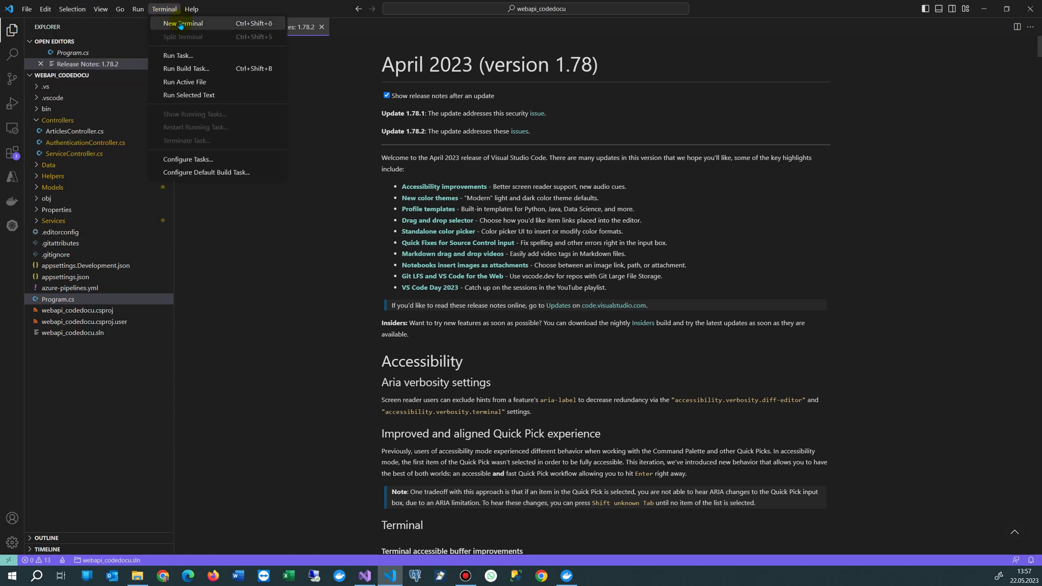
# Run `dotnet run` in a new terminal at the project folder.
pyautogui.click(182, 23)
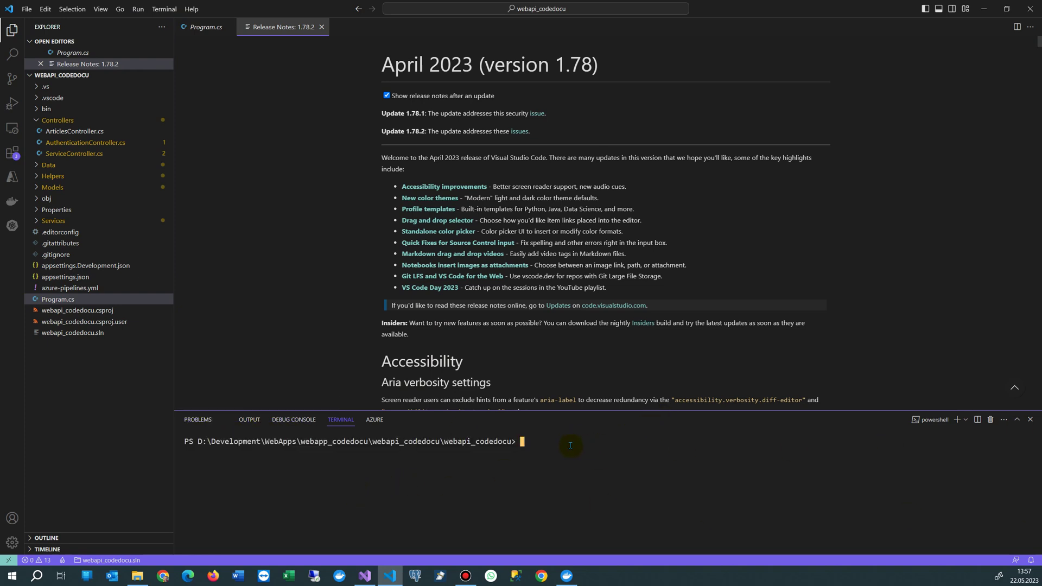
pyautogui.write('dotnet run')
pyautogui.press('Return')
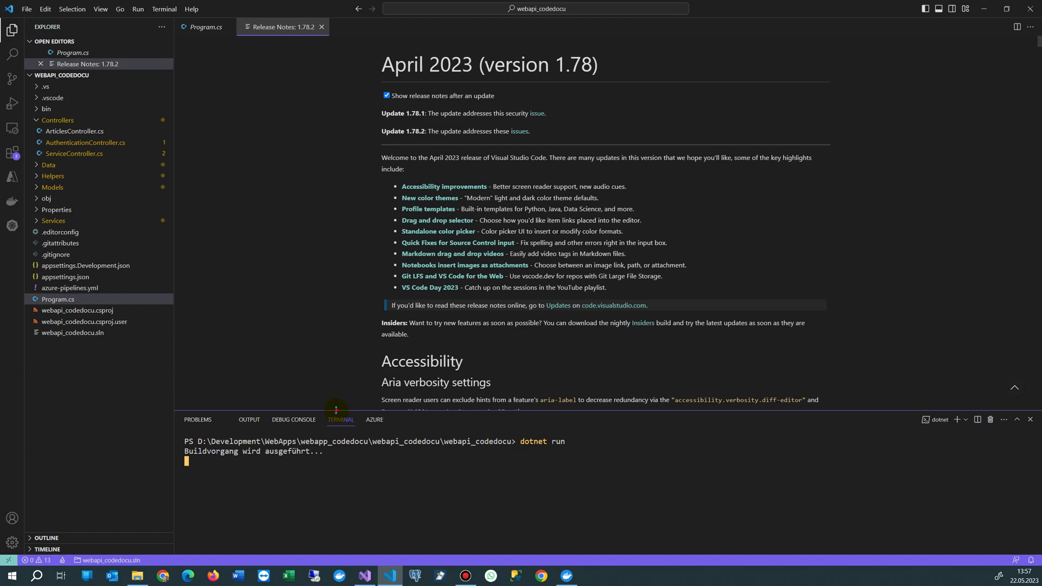
pyautogui.moveTo(335, 409); pyautogui.dragTo(333, 294)
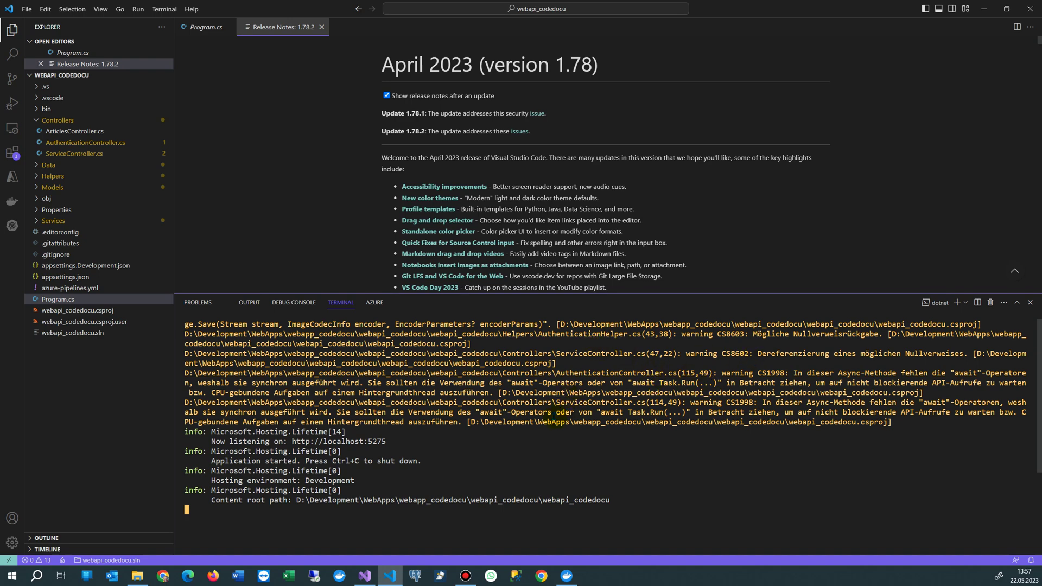
pyautogui.moveTo(292, 441); pyautogui.dragTo(391, 443)
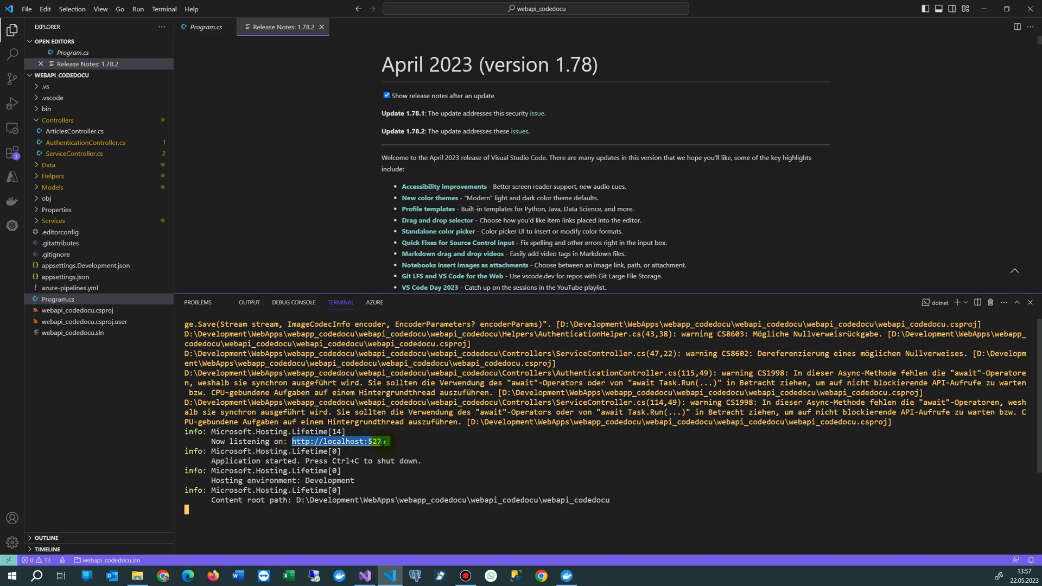
pyautogui.click(375, 442)
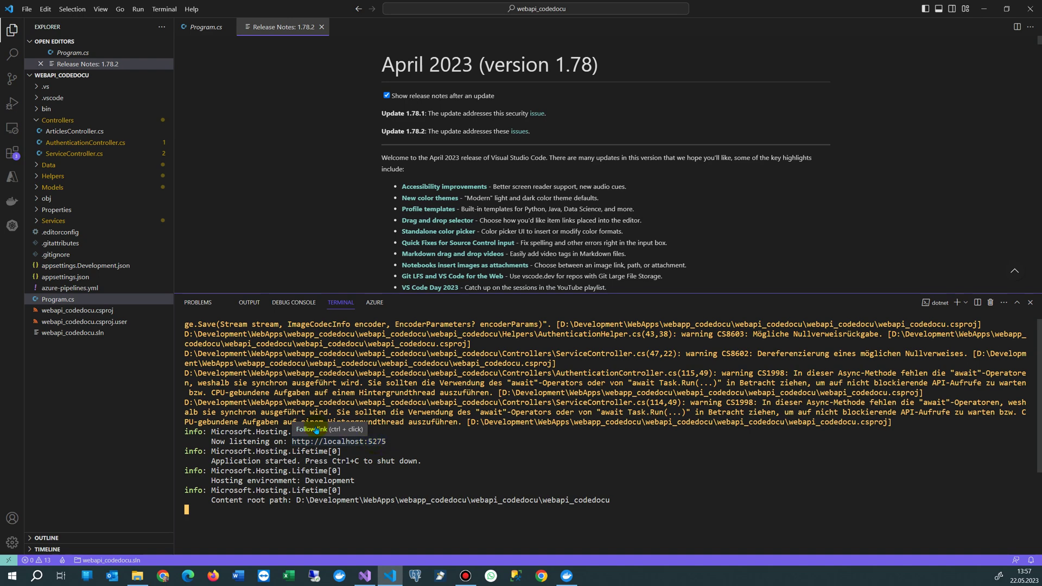
pyautogui.keyDown('ctrl'); pyautogui.click(326, 441); pyautogui.keyUp('ctrl')
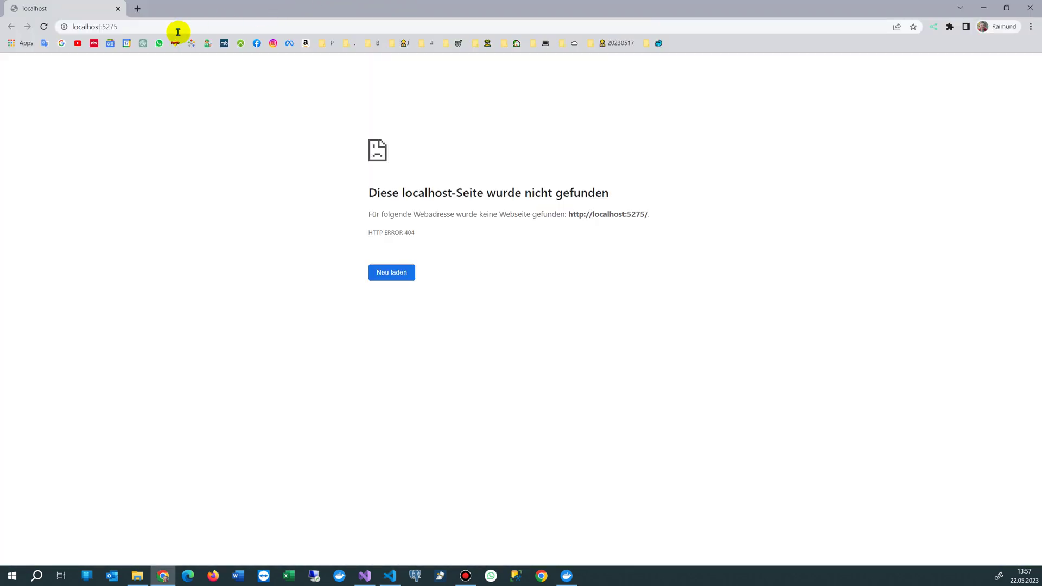
pyautogui.moveTo(174, 21); pyautogui.dragTo(378, 31)
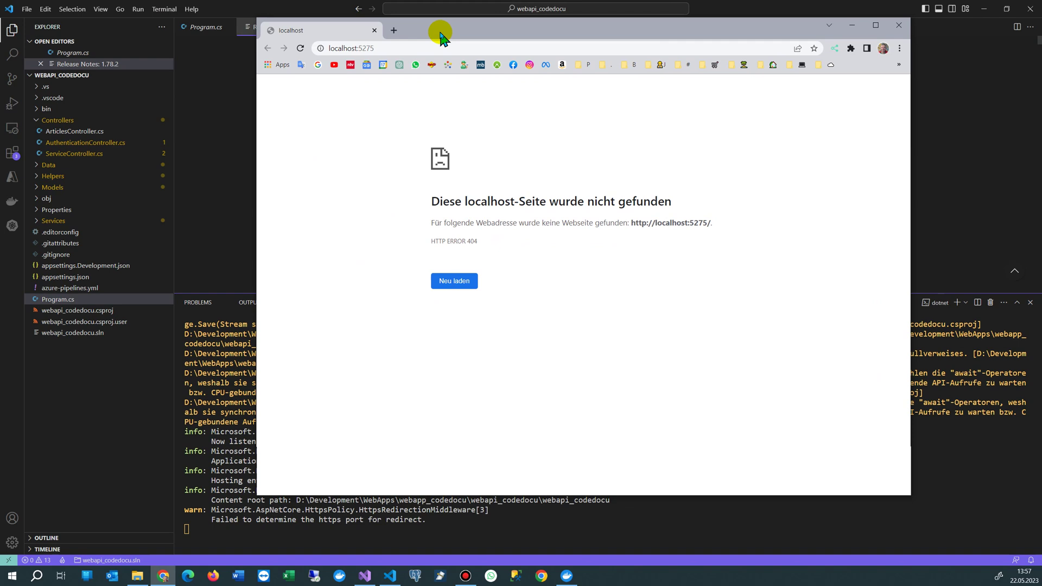
pyautogui.click(355, 43)
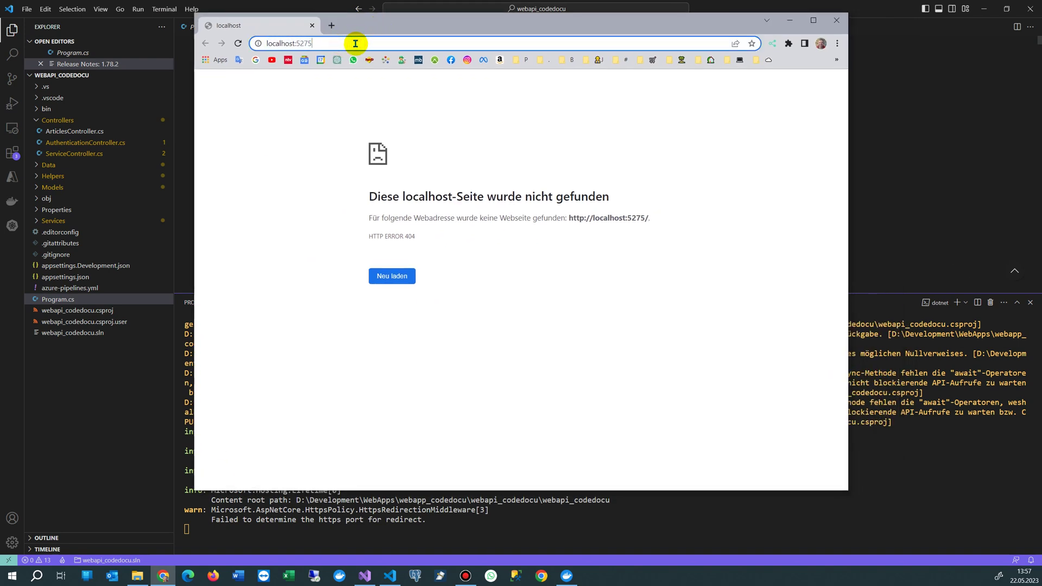
pyautogui.moveTo(362, 24); pyautogui.dragTo(1037, 50)
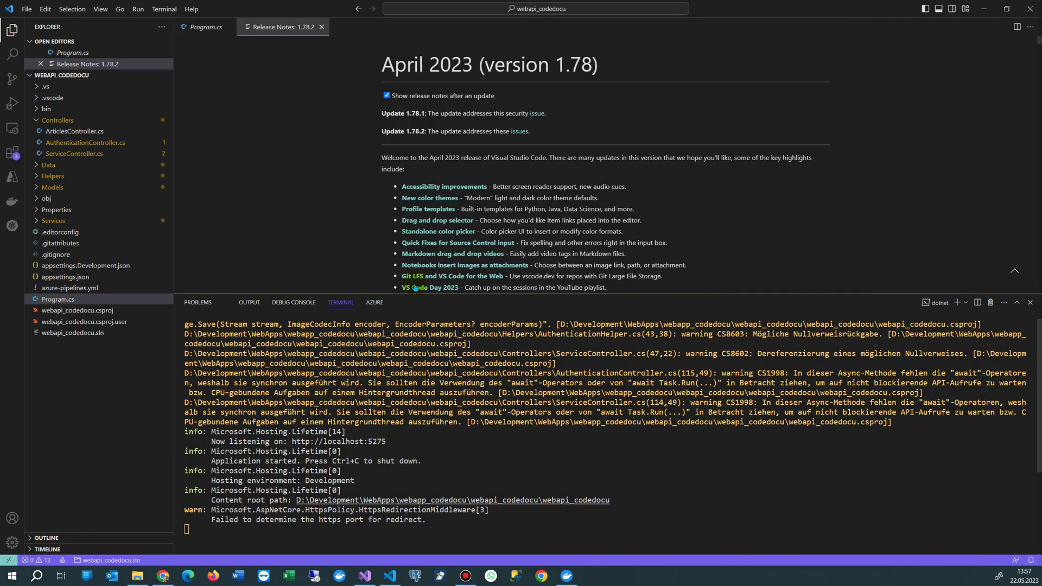
pyautogui.moveTo(67, 244)
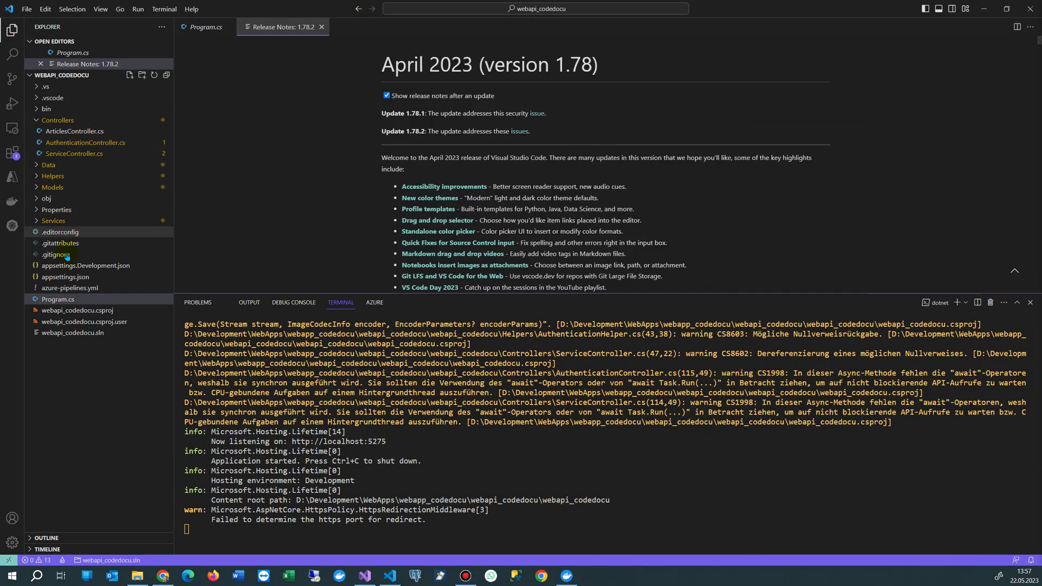
# Open Program.cs from the Explorer.
pyautogui.click(57, 298)
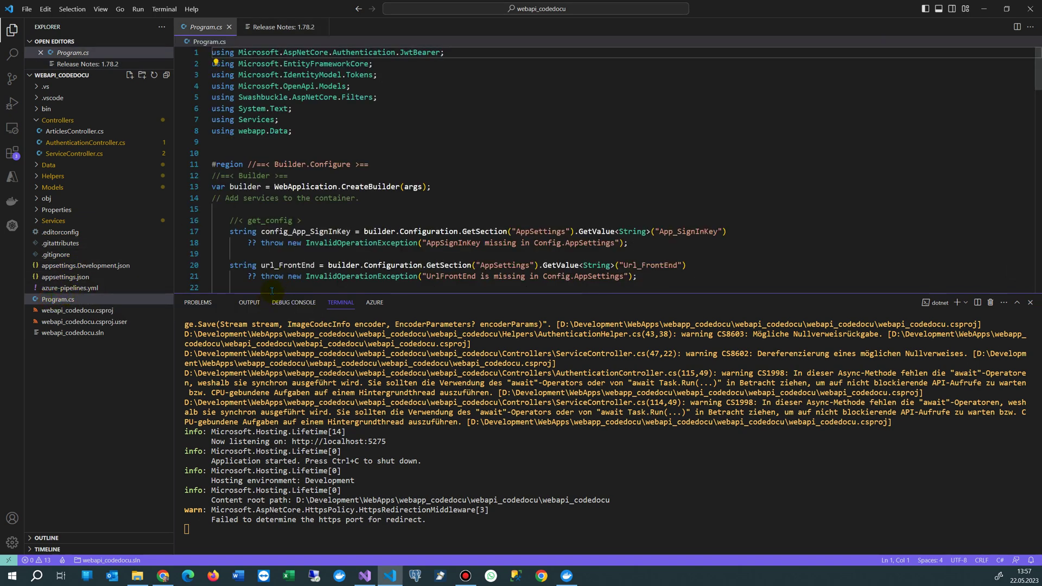
pyautogui.moveTo(272, 294); pyautogui.dragTo(271, 381)
pyautogui.scroll(-4, 375, 309)
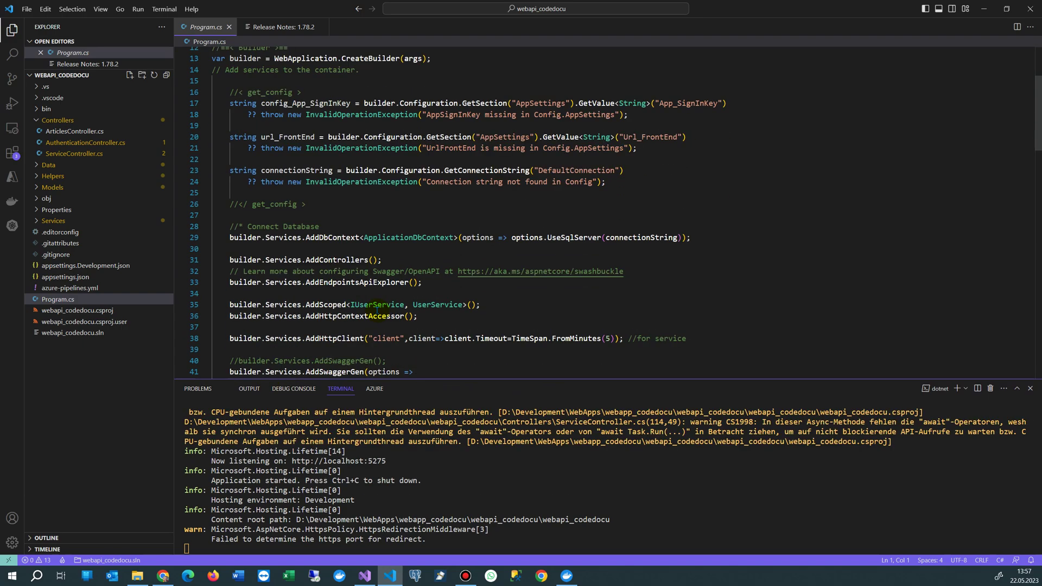
pyautogui.scroll(-4, 374, 310)
pyautogui.scroll(-4, 378, 300)
pyautogui.scroll(-2, 379, 299)
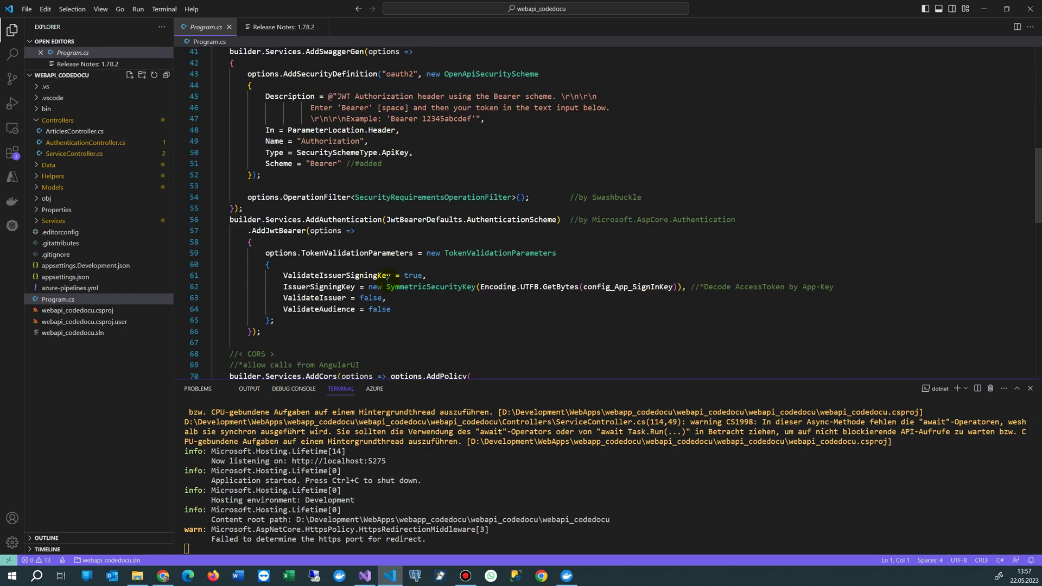
pyautogui.scroll(-4, 383, 293)
pyautogui.scroll(-3, 388, 281)
pyautogui.scroll(-3, 387, 281)
pyautogui.scroll(-1, 388, 281)
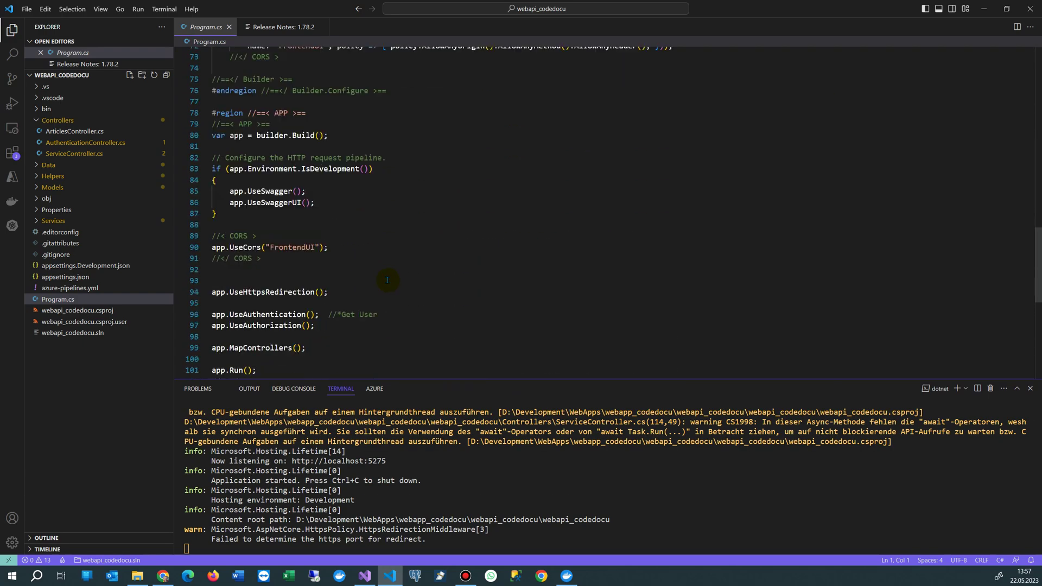
pyautogui.scroll(5, 388, 281)
pyautogui.scroll(3, 388, 281)
pyautogui.scroll(3, 388, 281)
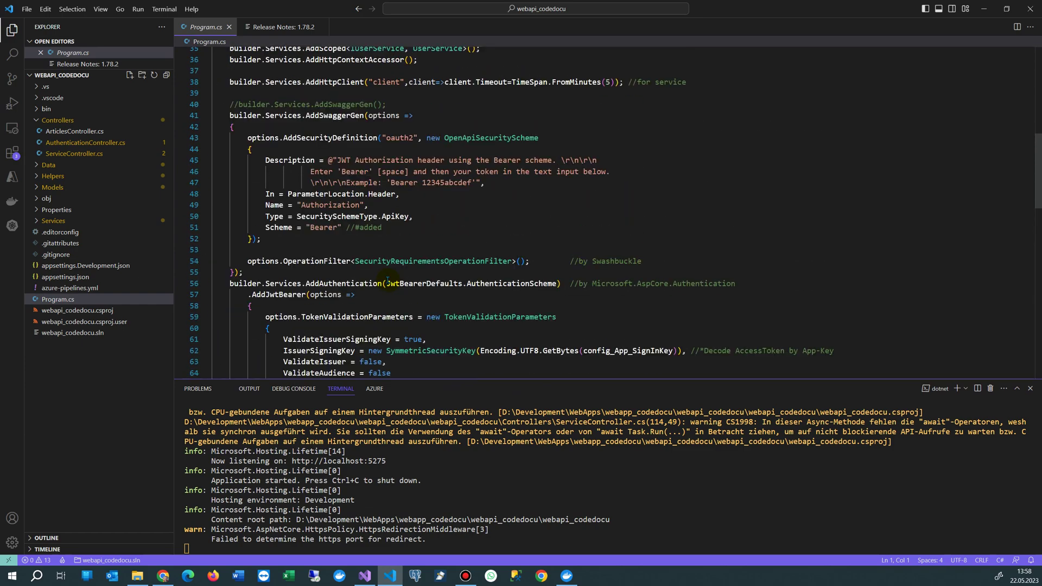
# Open ArticlesController.cs from the Controllers folder.
pyautogui.click(75, 130)
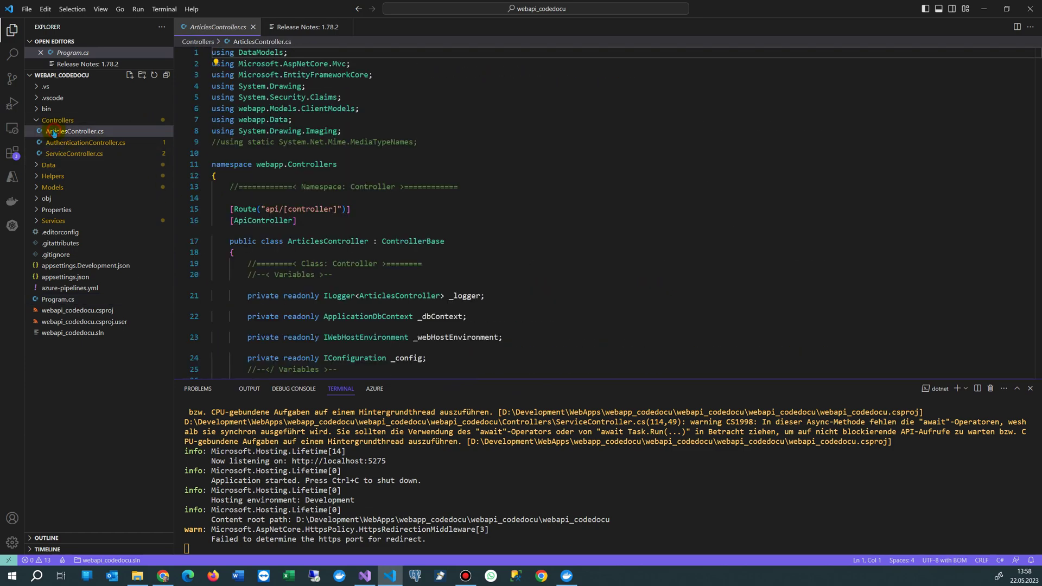
pyautogui.scroll(-3, 359, 272)
pyautogui.scroll(-3, 358, 273)
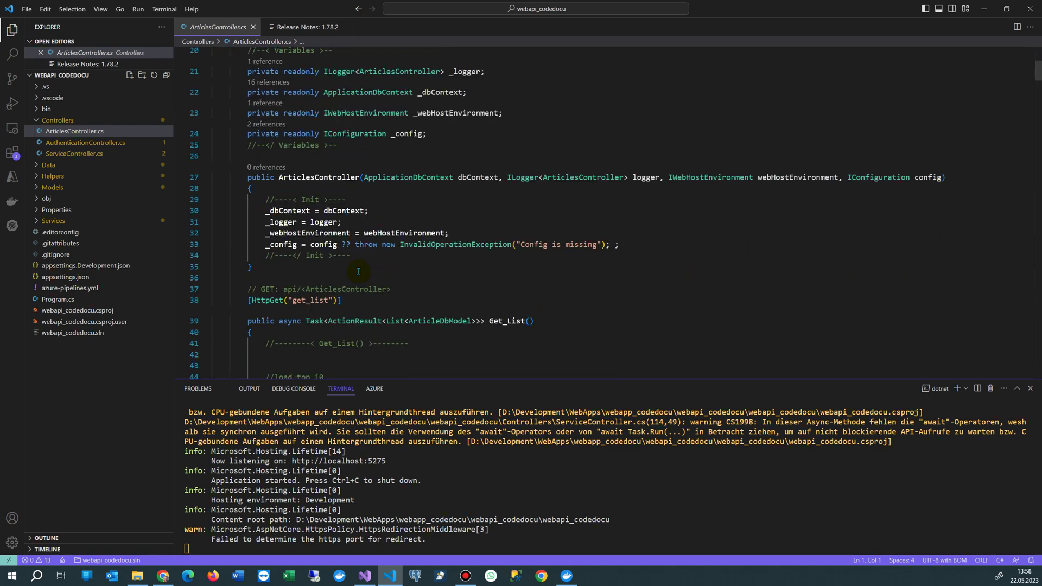
pyautogui.scroll(-2, 379, 189)
pyautogui.scroll(-1, 378, 241)
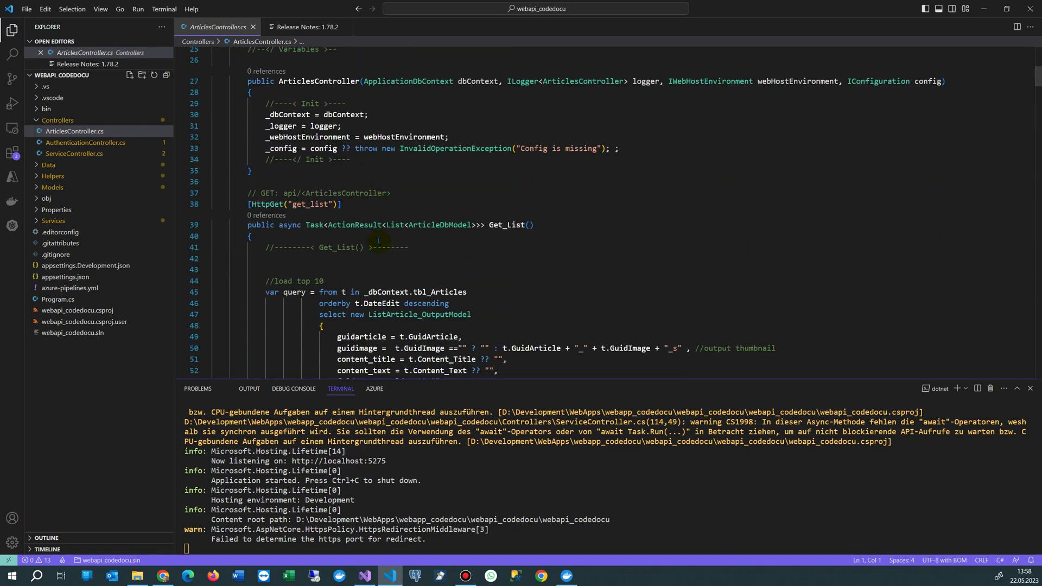
pyautogui.scroll(2, 308, 204)
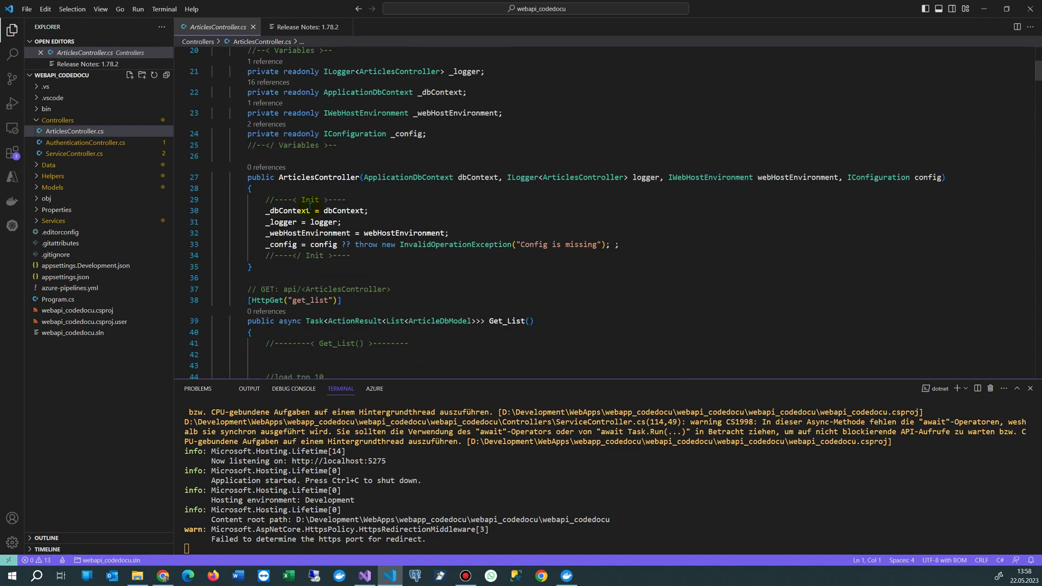
pyautogui.scroll(1, 307, 179)
pyautogui.scroll(1, 309, 163)
pyautogui.scroll(1, 309, 162)
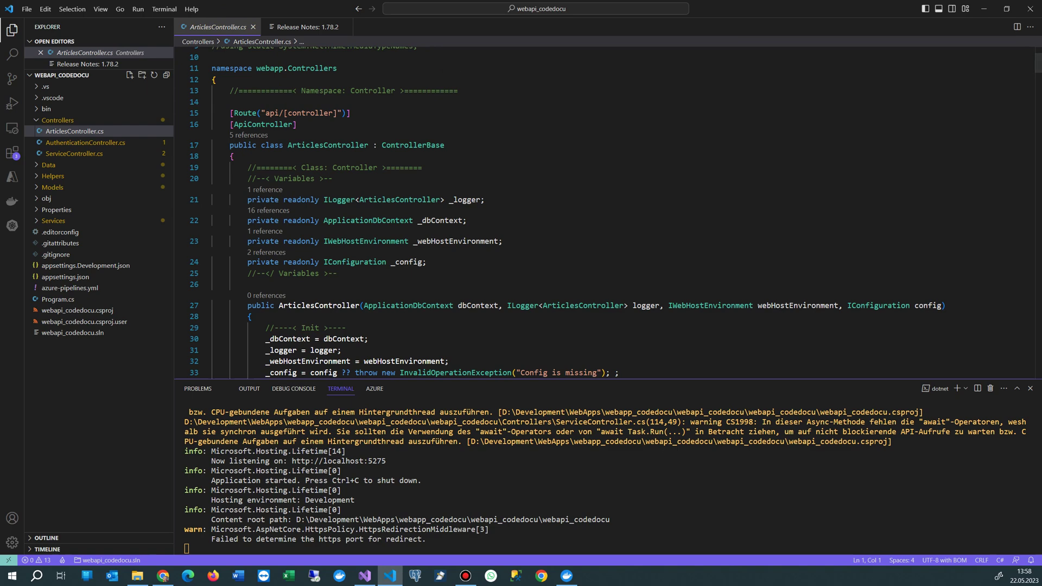
# Load the Swagger UI at localhost:5275/swagger in Chrome, then minimize the browser.
pyautogui.click(391, 576)
pyautogui.moveTo(491, 7); pyautogui.dragTo(487, 8)
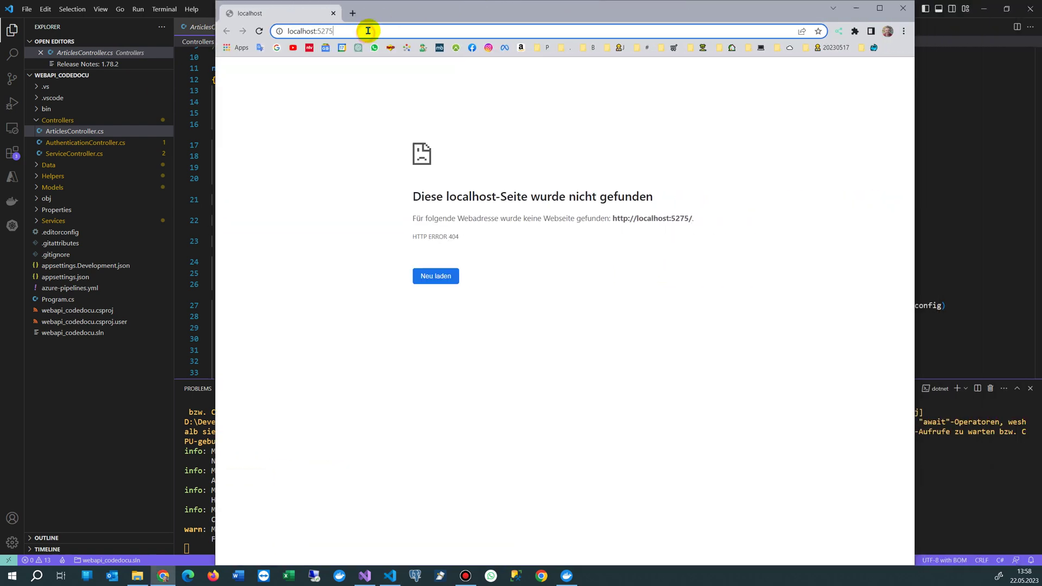
pyautogui.click(369, 31)
pyautogui.write('/swagger')
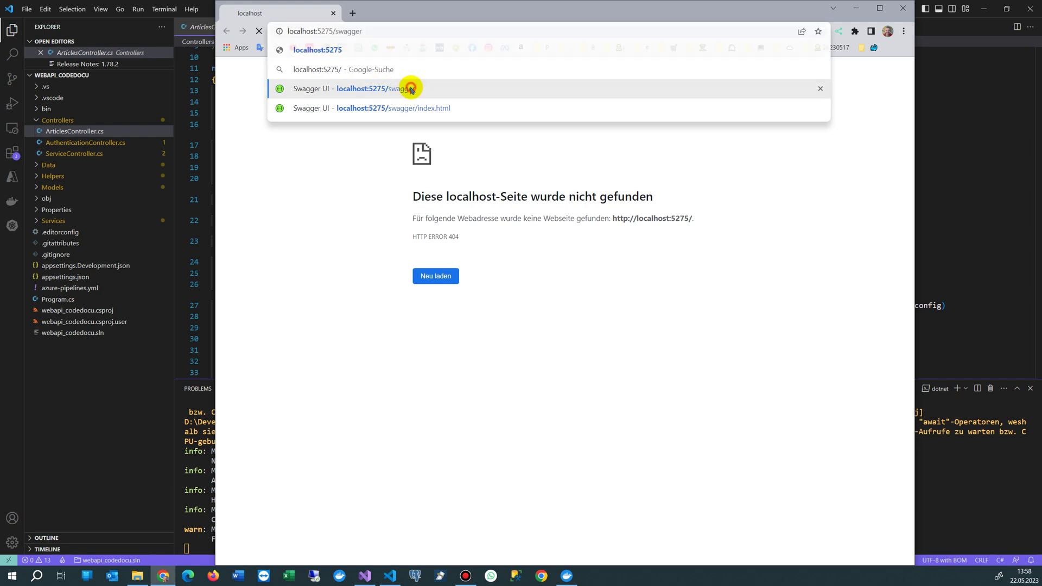
pyautogui.click(410, 88)
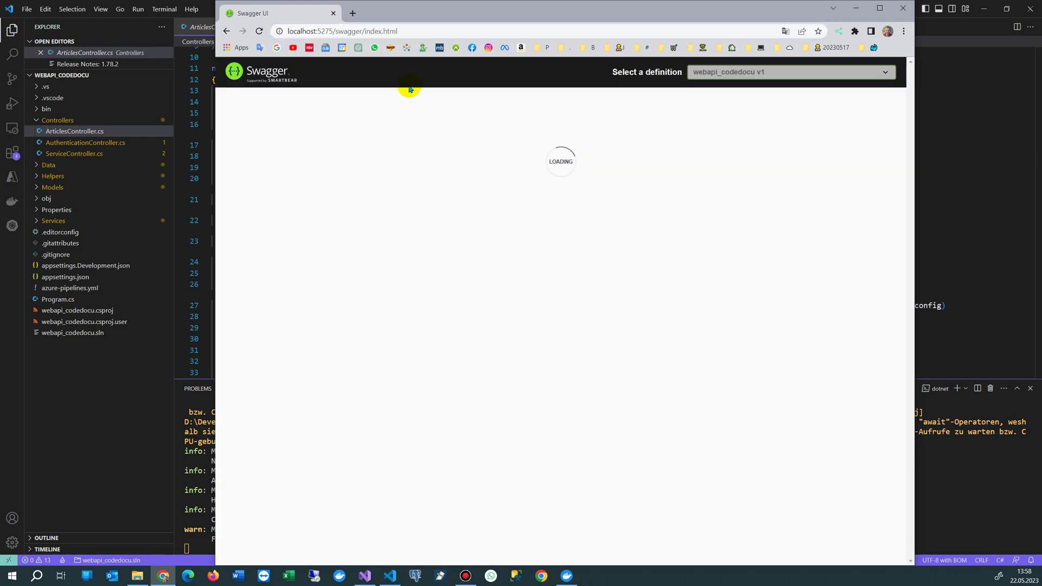
pyautogui.moveTo(336, 31); pyautogui.dragTo(432, 31)
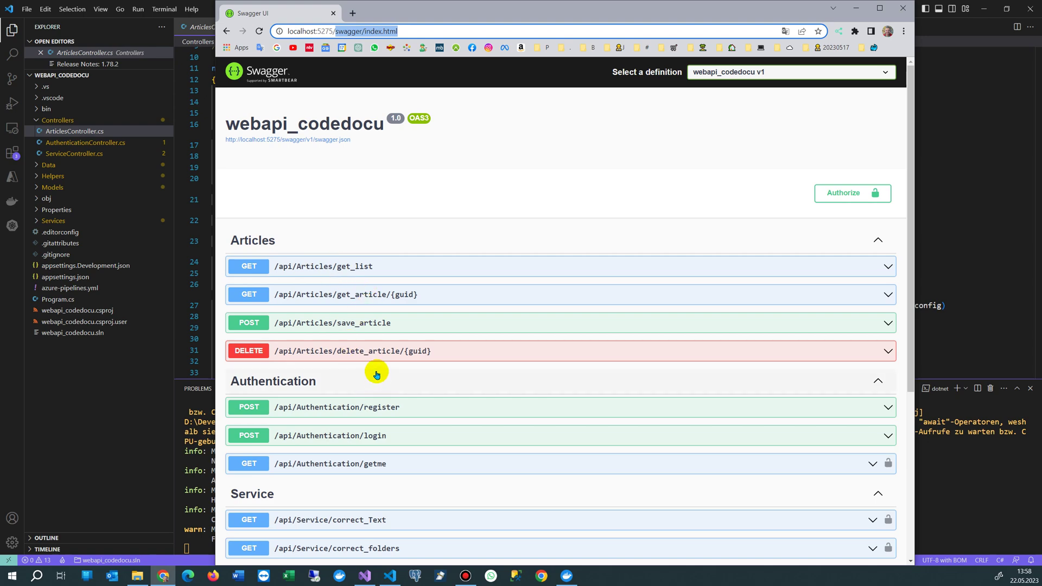
pyautogui.click(856, 8)
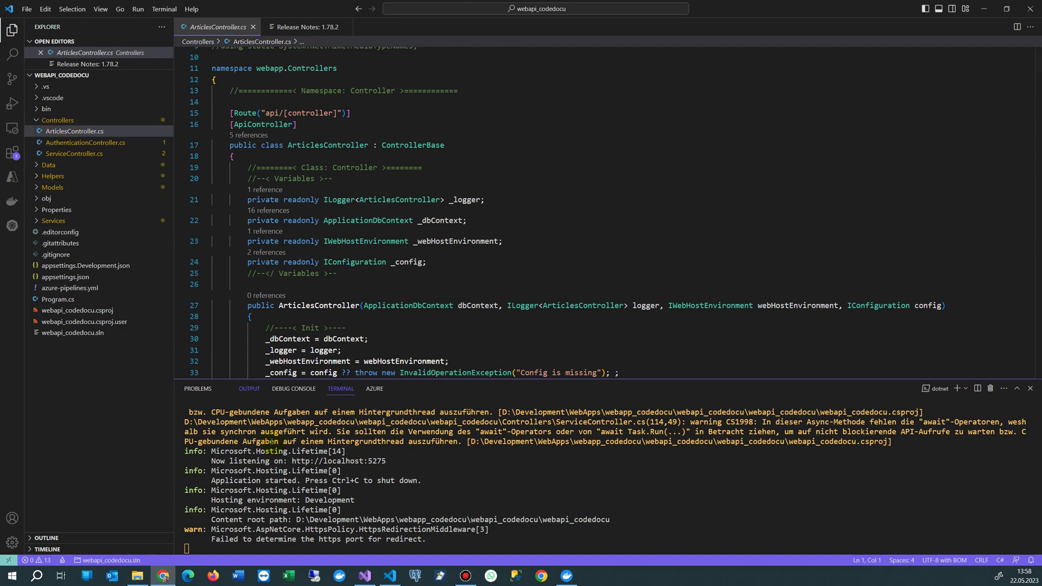
# Highlight the app.UseSwagger and app.UseSwaggerUI lines in Program.cs, then return to Swagger UI.
pyautogui.click(57, 299)
pyautogui.scroll(-2, 306, 318)
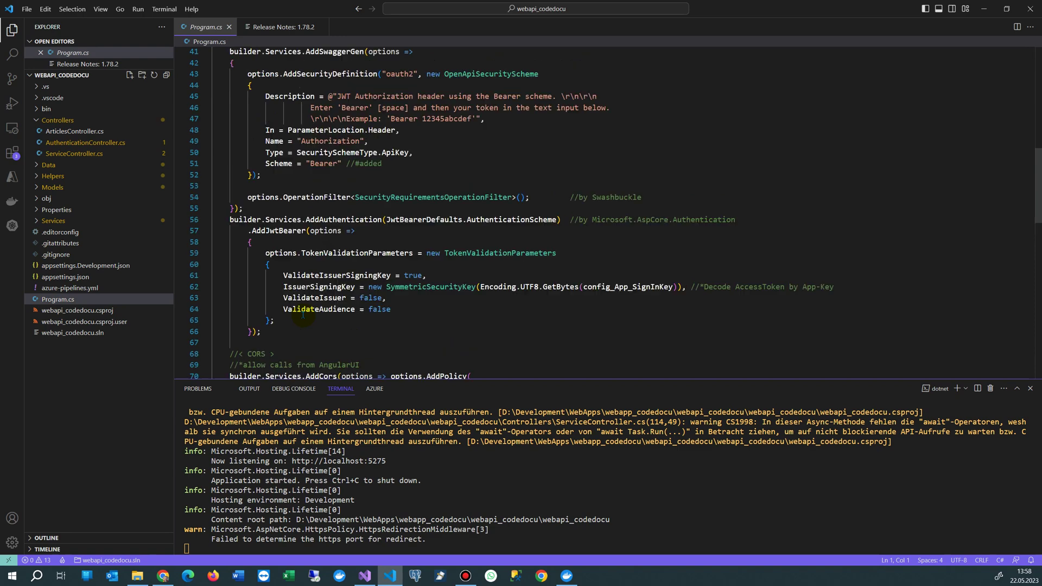
pyautogui.scroll(3, 306, 318)
pyautogui.moveTo(300, 381); pyautogui.dragTo(300, 487)
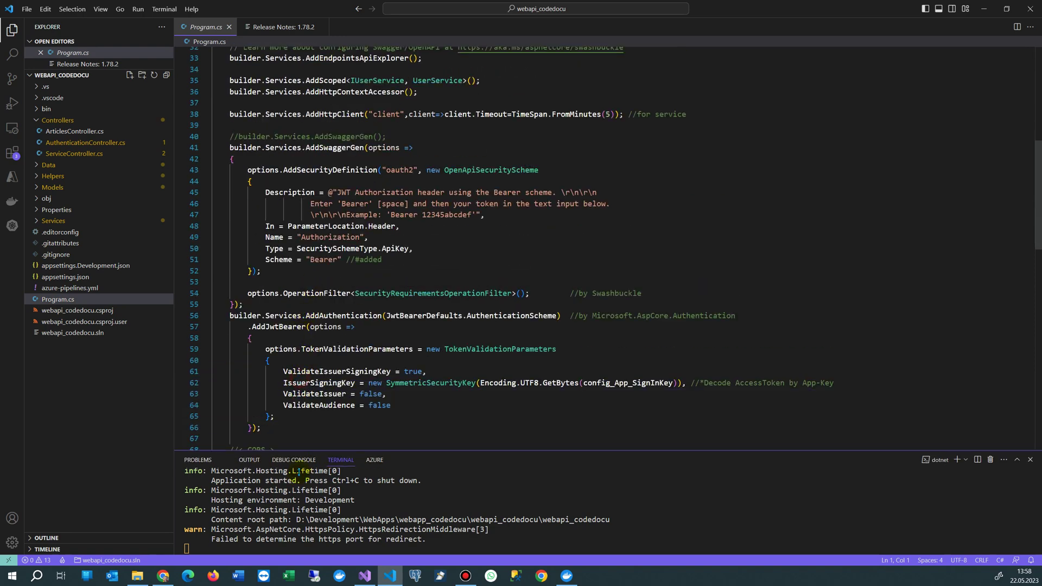
pyautogui.scroll(4, 350, 244)
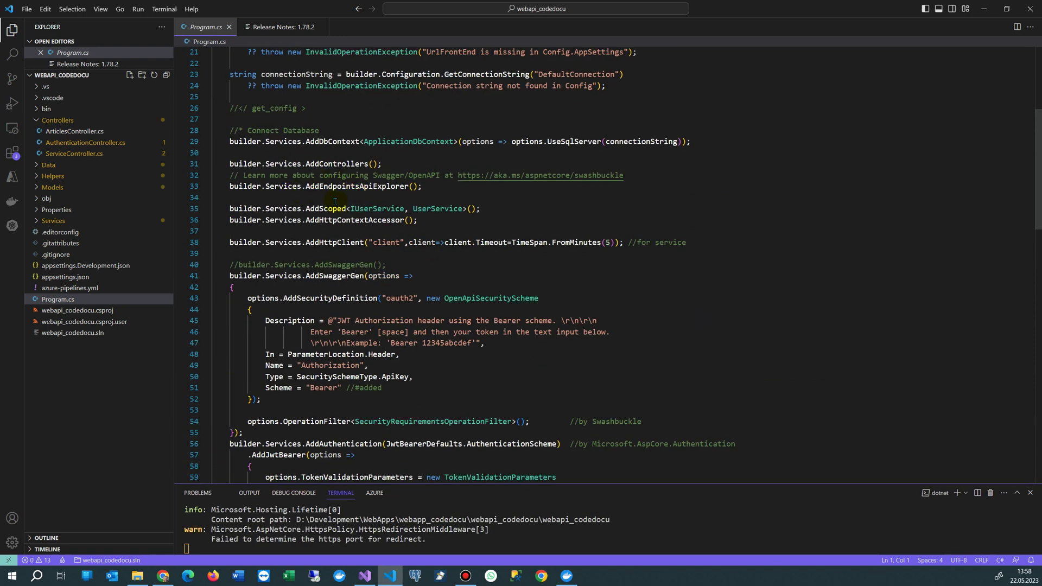
pyautogui.scroll(3, 336, 231)
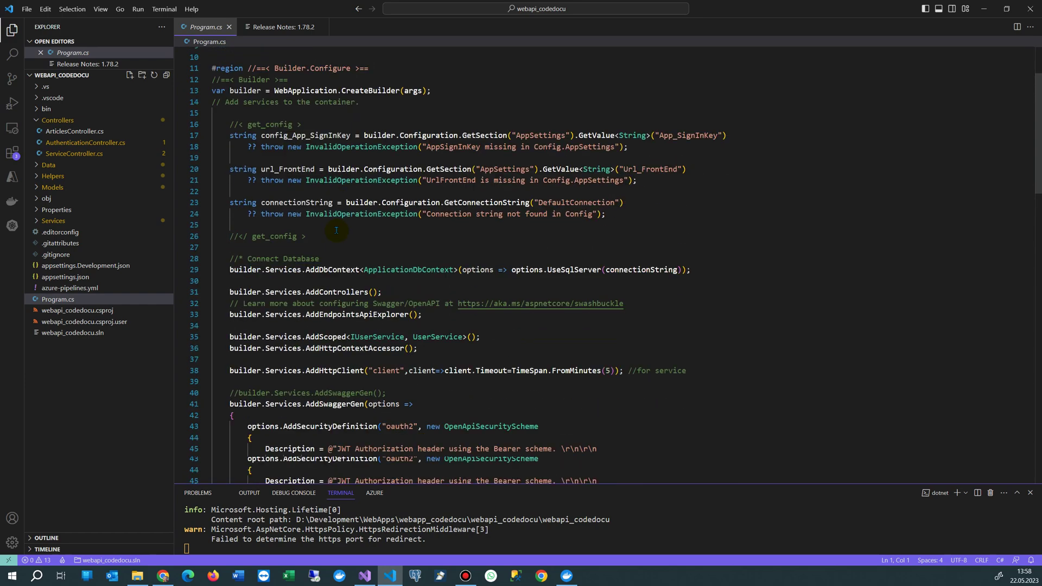
pyautogui.scroll(-8, 336, 231)
pyautogui.scroll(-5, 337, 232)
pyautogui.scroll(-3, 325, 260)
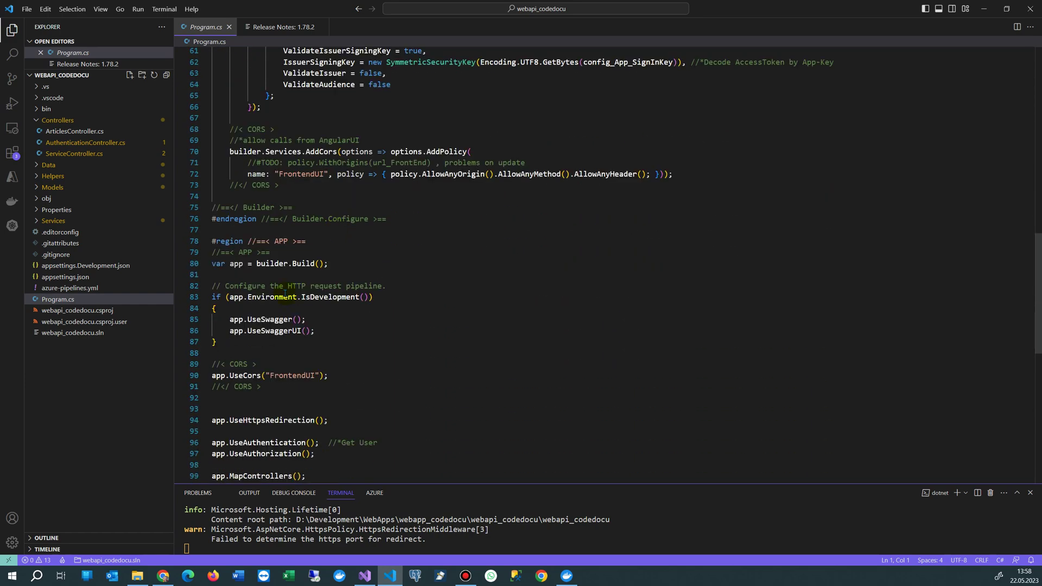
pyautogui.moveTo(229, 319); pyautogui.dragTo(328, 334)
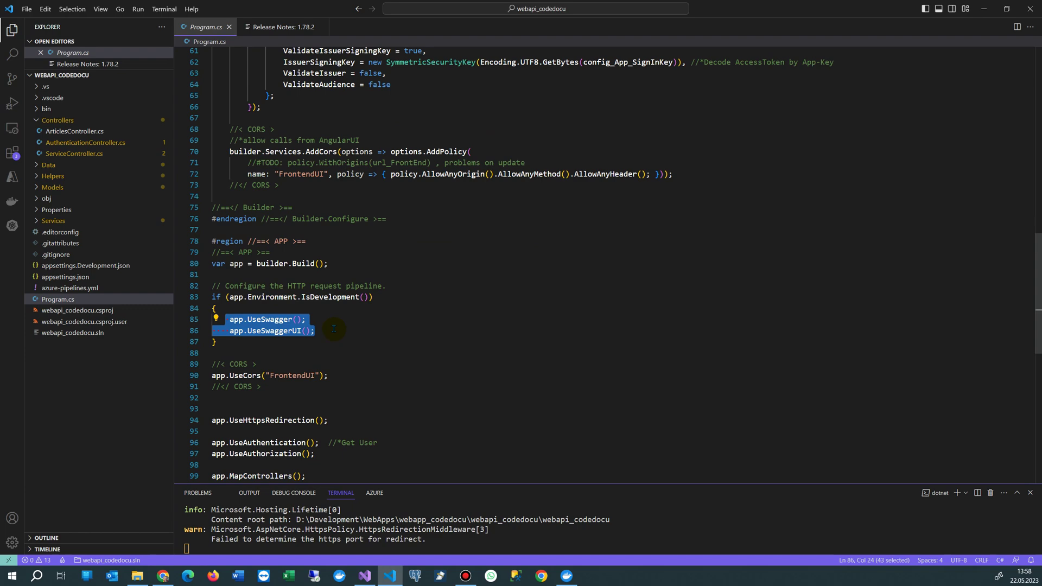
pyautogui.hotkey('alt', 'Tab')
pyautogui.moveTo(464, 18); pyautogui.dragTo(432, 33)
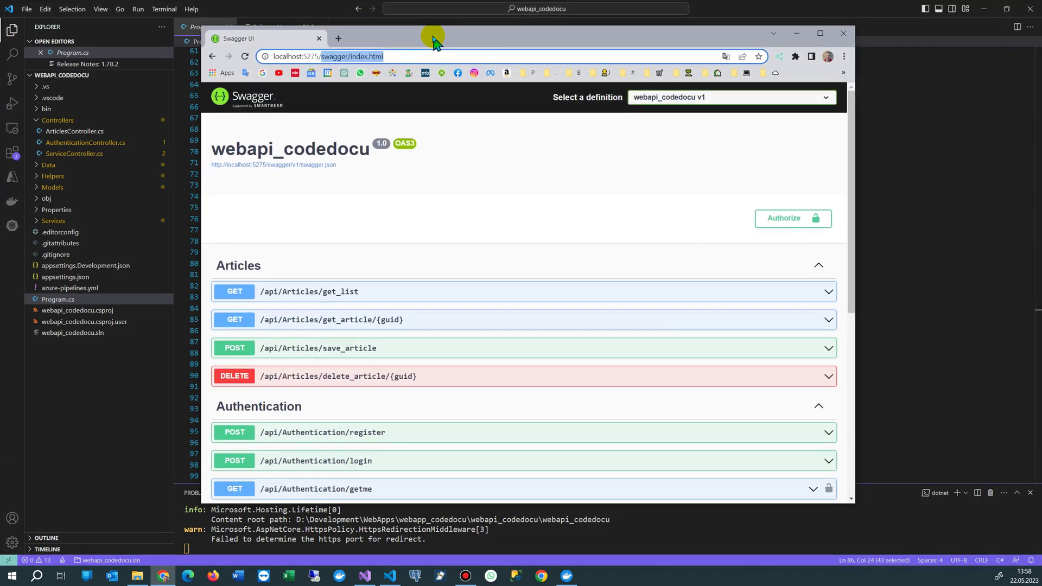